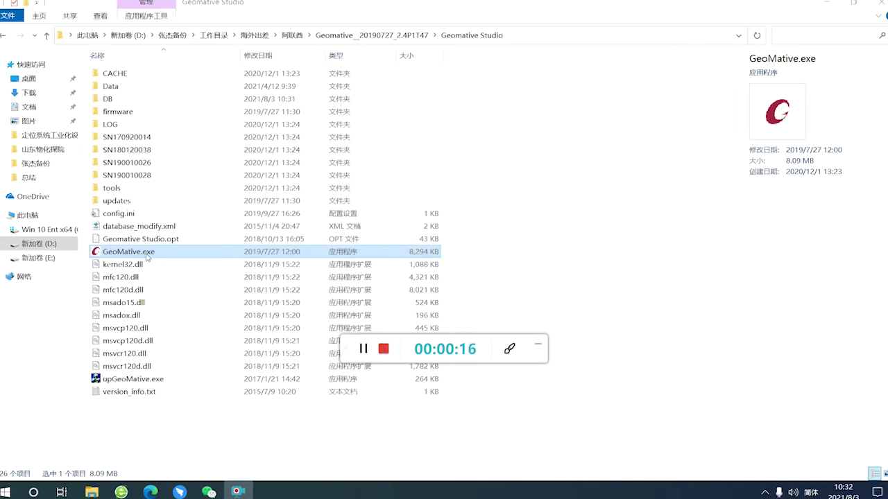
# Launch Geomative Studio and show Project > Main view, listing the test project's T-numbered surveys
pyautogui.doubleClick(128, 252)
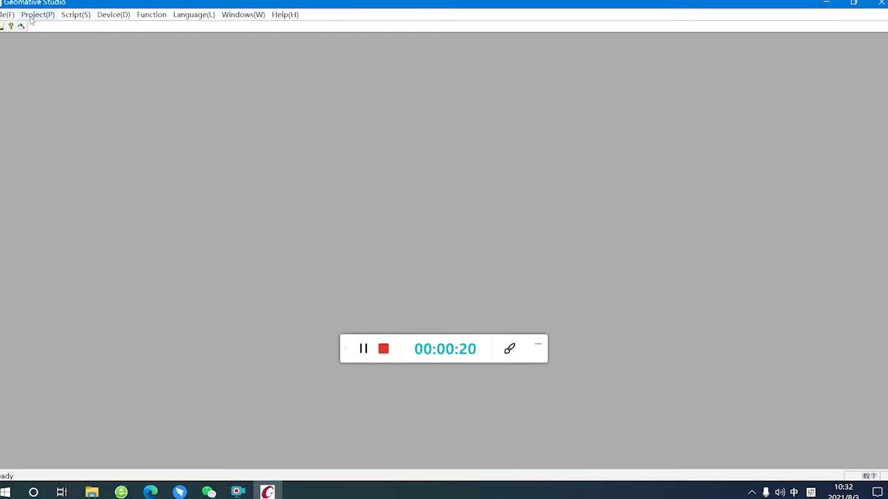
pyautogui.click(34, 14)
pyautogui.click(40, 29)
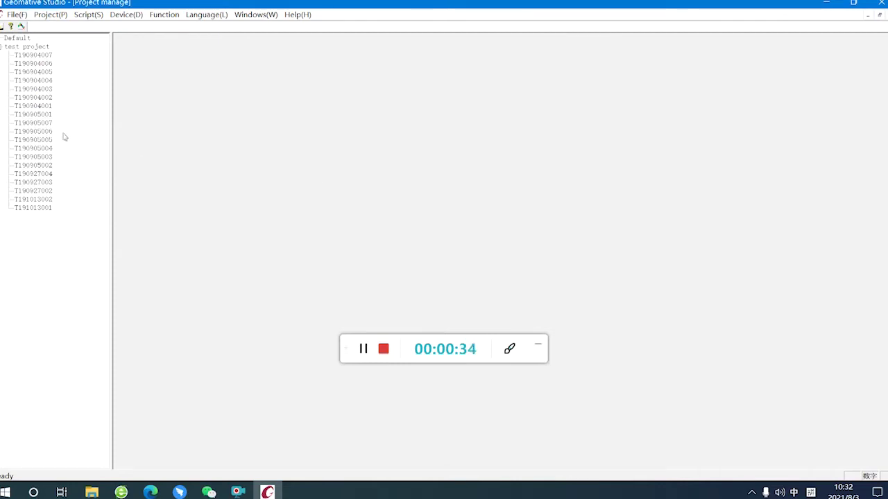
# Load survey T190904001's task parameters and measurement data from the project tree
pyautogui.click(46, 107)
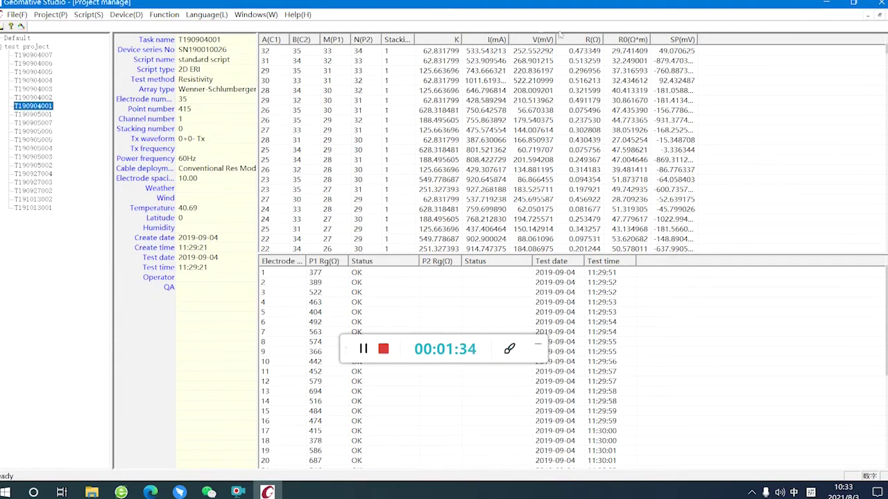
# Sort T190904001's readings by V(mV), lowest first, and select the lowest-voltage reading
pyautogui.click(563, 51)
pyautogui.click(543, 41)
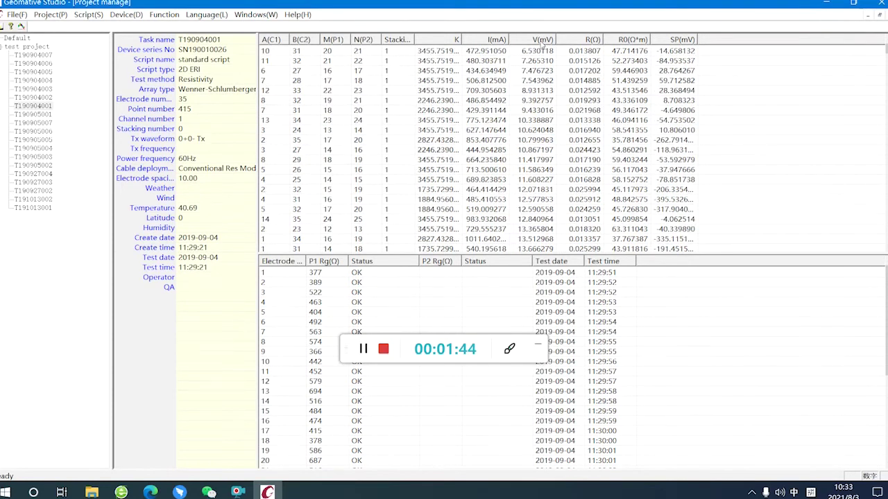
pyautogui.click(504, 45)
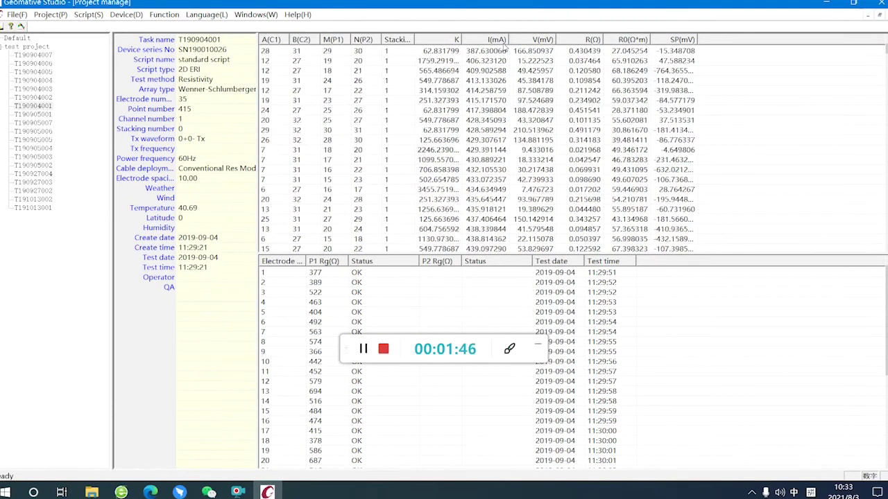
pyautogui.click(504, 44)
pyautogui.click(532, 45)
pyautogui.click(532, 44)
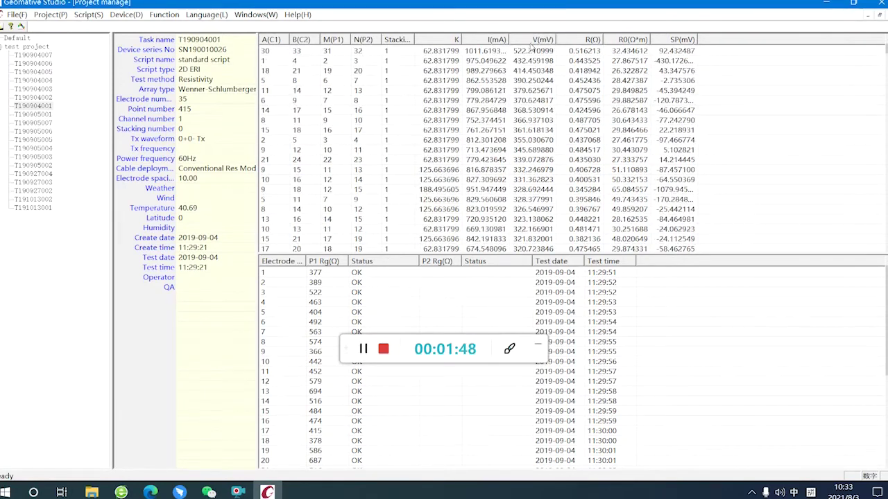
pyautogui.click(532, 44)
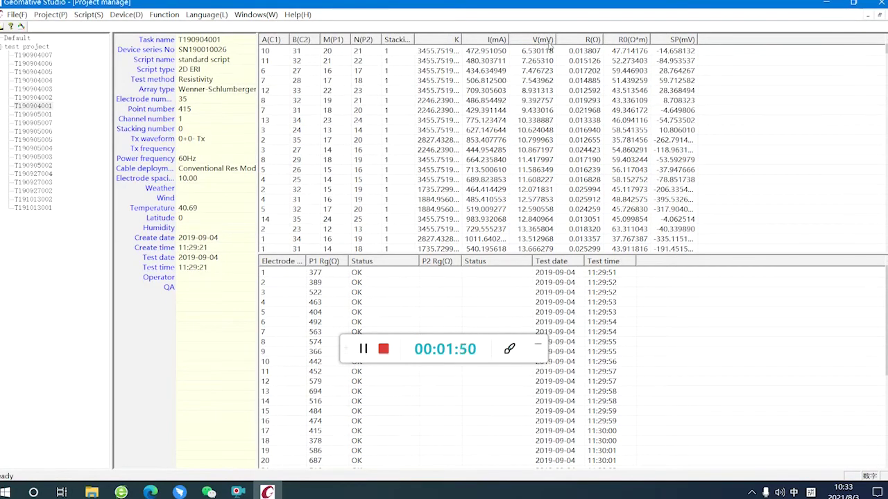
pyautogui.click(547, 40)
pyautogui.click(547, 40)
pyautogui.click(543, 53)
# Browse surveys T190905007 and T190905001, then load T190904002's 380-point data
pyautogui.click(50, 124)
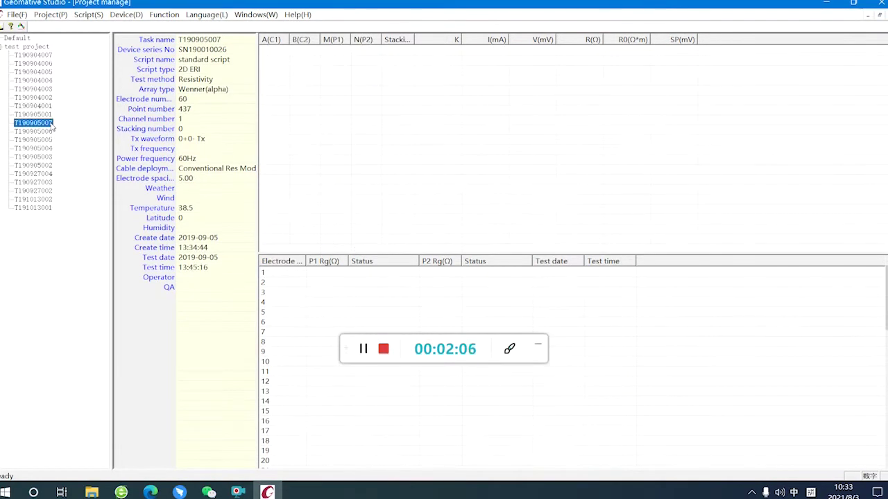
pyautogui.click(38, 114)
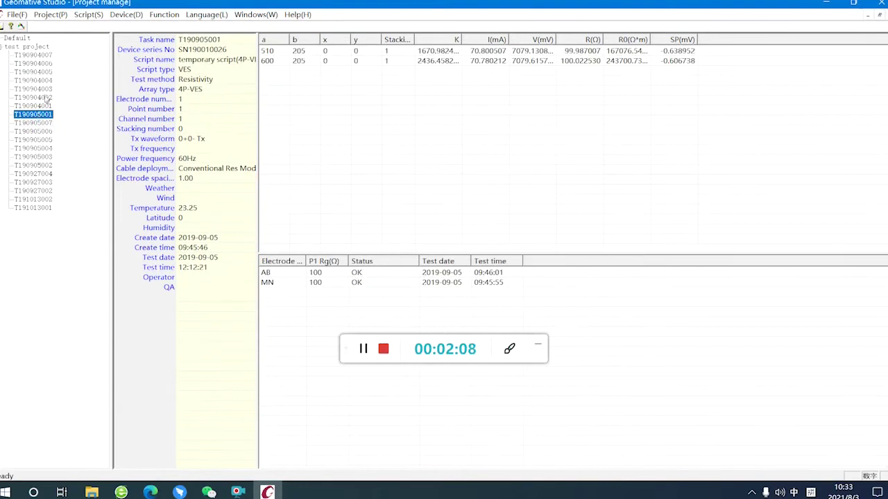
pyautogui.click(44, 98)
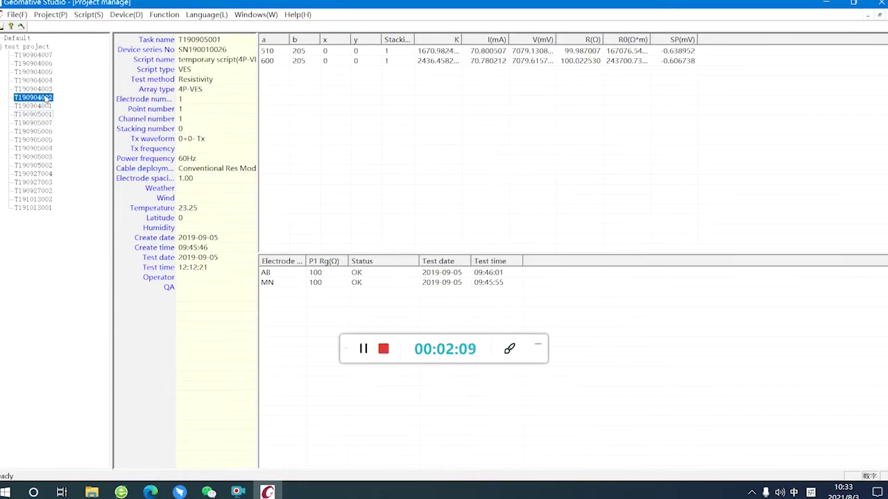
# Sort T190904002's readings ascending by V(mV), starting at 1.073108 mV, and select the first row
pyautogui.click(539, 40)
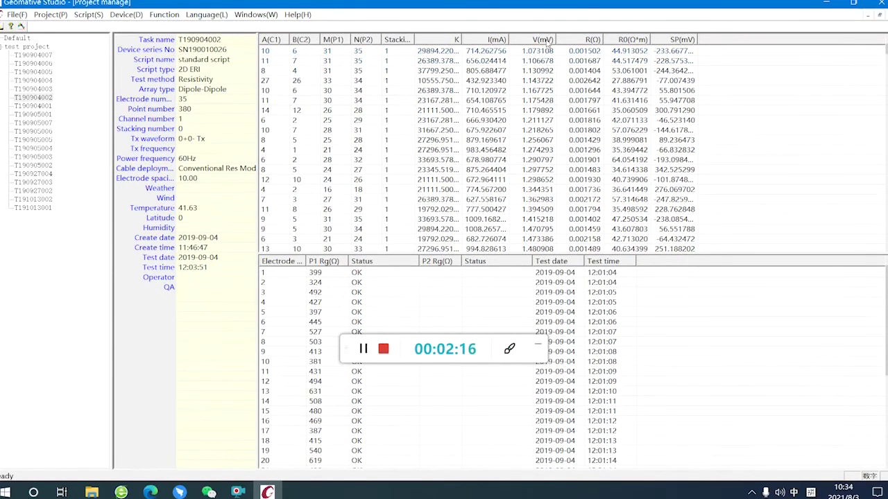
pyautogui.click(546, 40)
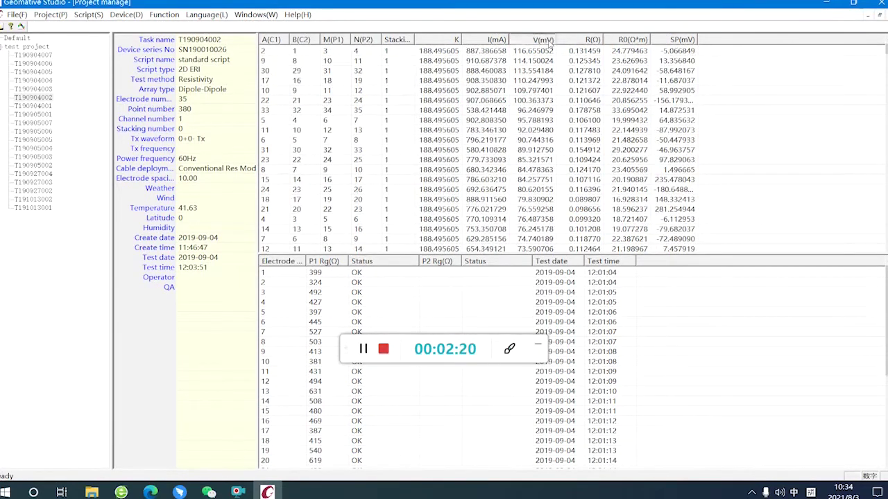
pyautogui.click(549, 40)
pyautogui.click(547, 53)
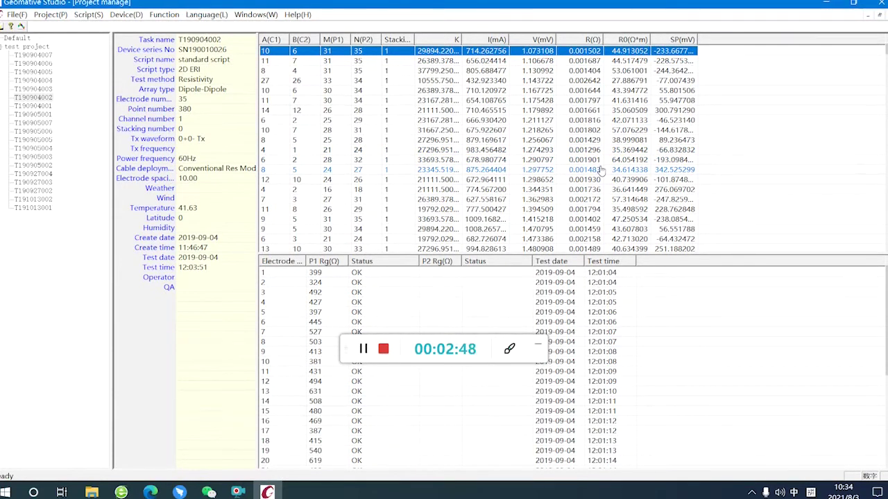
# Select the low-voltage readings up to 2.961735 mV and remove them, leaving 276 points
pyautogui.scroll(-20, 601, 170)
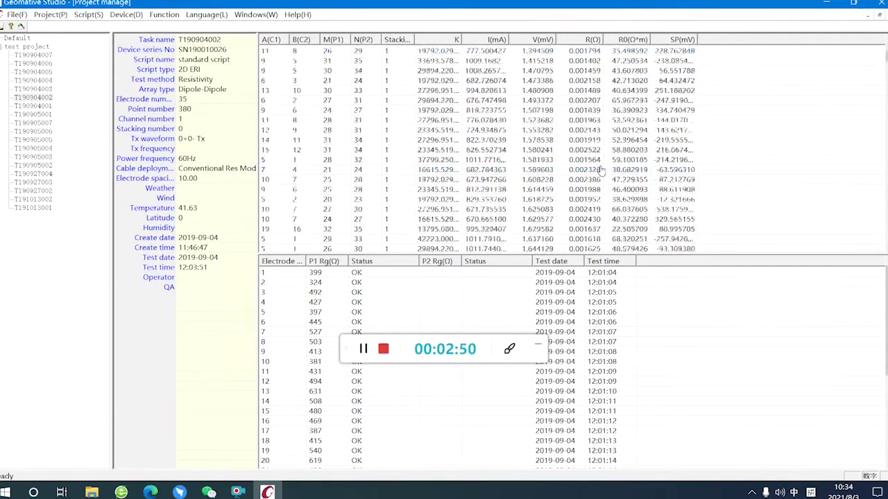
pyautogui.scroll(-4, 601, 170)
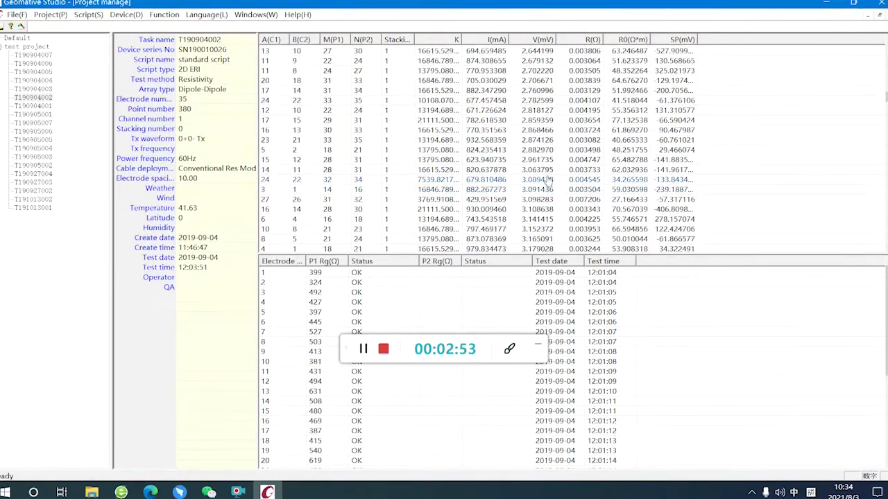
pyautogui.keyDown('shift'); pyautogui.click(547, 161); pyautogui.keyUp('shift')
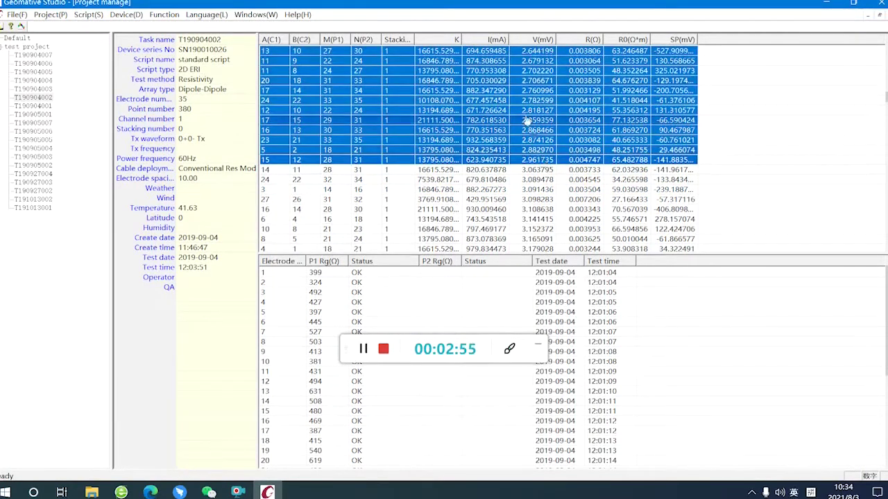
pyautogui.hotkey('ctrl', 'a')
pyautogui.scroll(15, 527, 121)
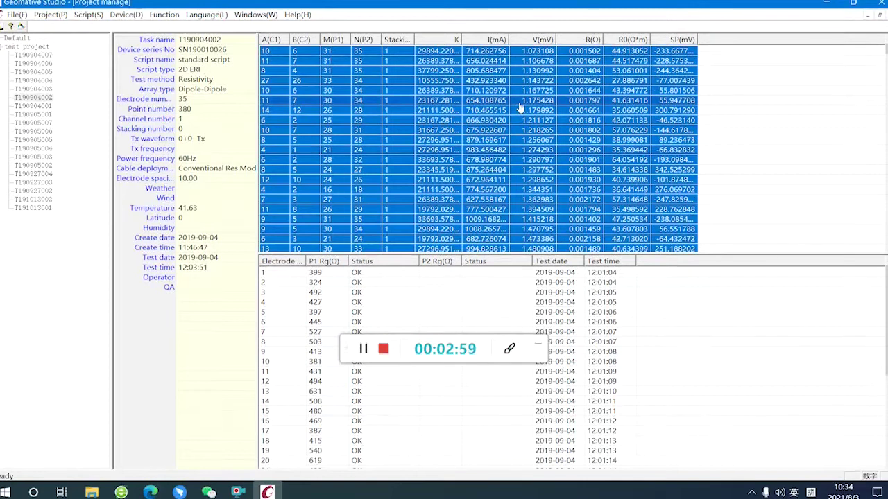
pyautogui.rightClick(520, 108)
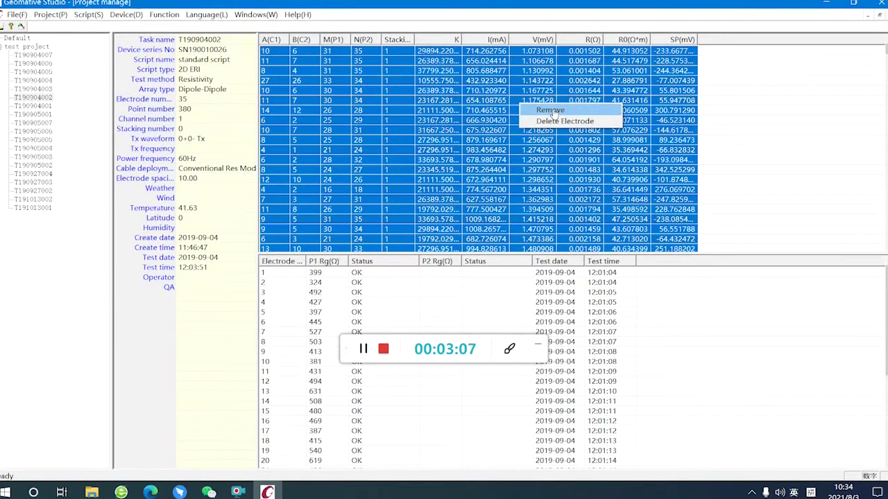
pyautogui.click(552, 112)
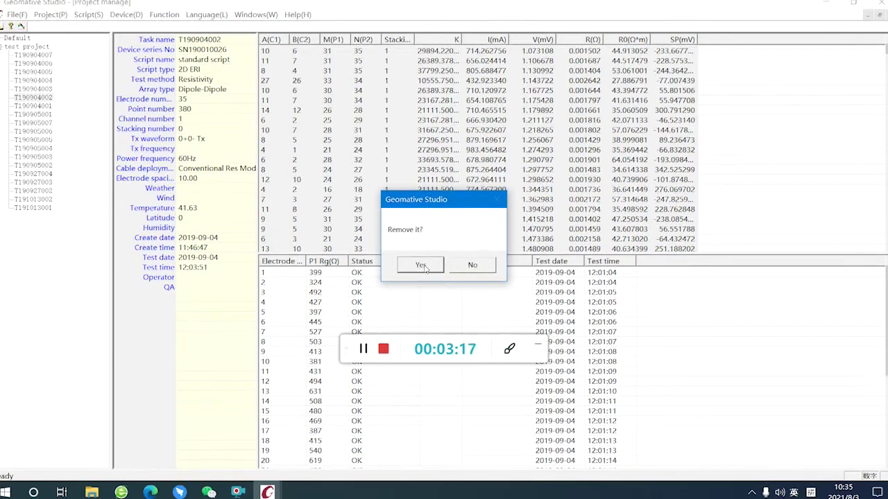
pyautogui.click(424, 267)
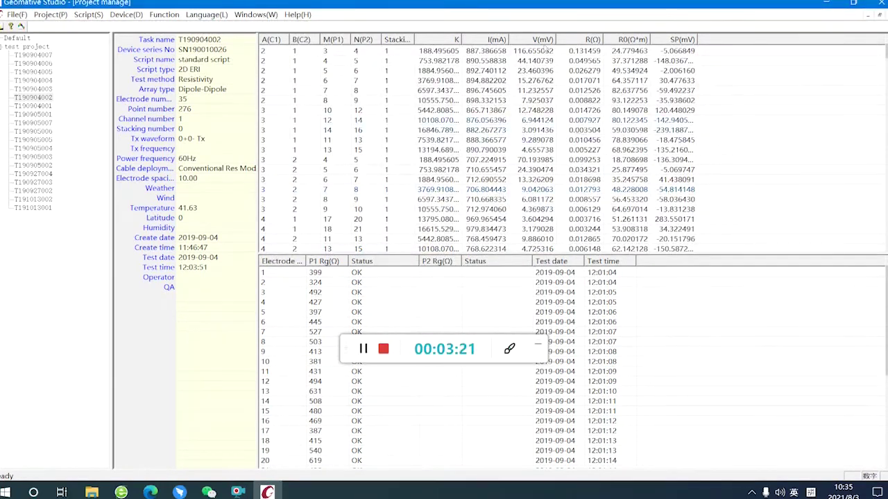
# Re-sort the 276 remaining readings ascending by V(mV), now starting at 3.063795 mV, and select the 27 26 31 32 row
pyautogui.click(545, 40)
pyautogui.click(546, 40)
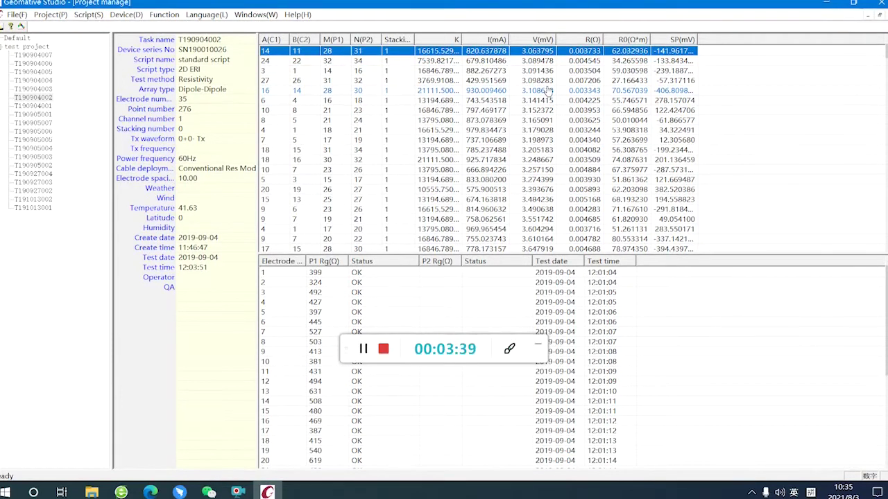
pyautogui.click(450, 81)
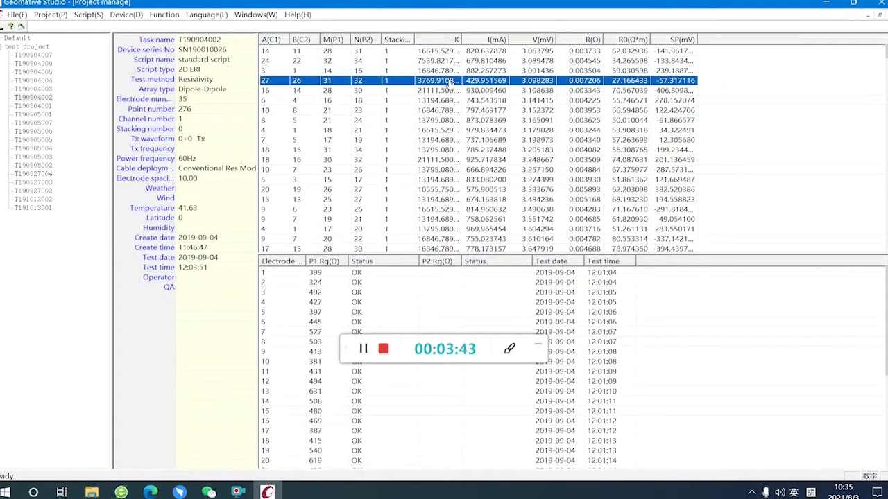
# Delete electrodes 13,23 via Delete Electrode, reducing the survey from 276 to 200 points
pyautogui.rightClick(450, 82)
pyautogui.click(430, 51)
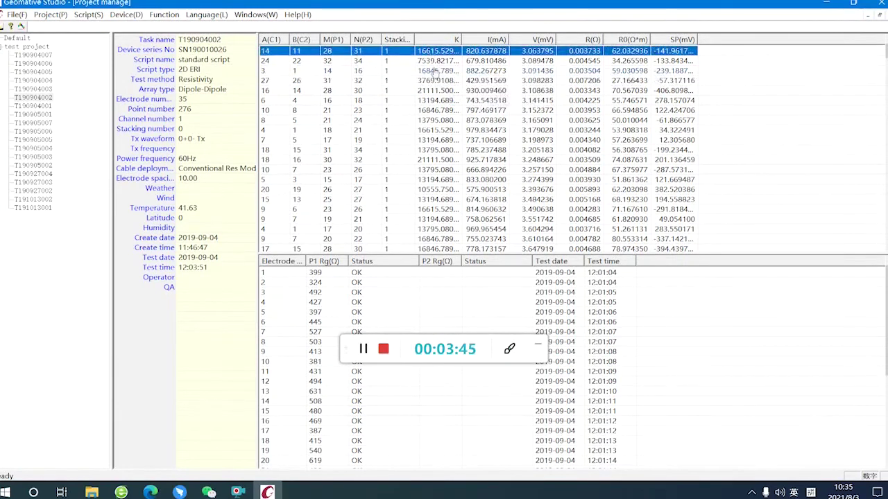
pyautogui.click(434, 71)
pyautogui.rightClick(435, 72)
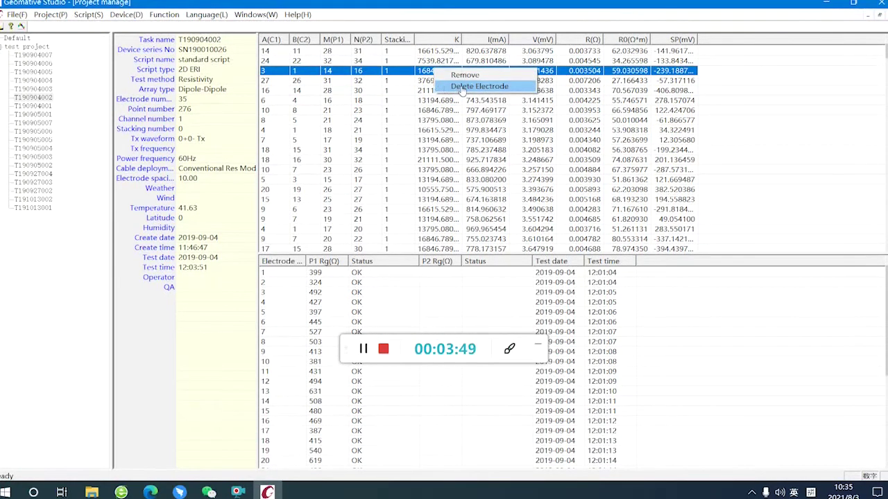
pyautogui.click(462, 86)
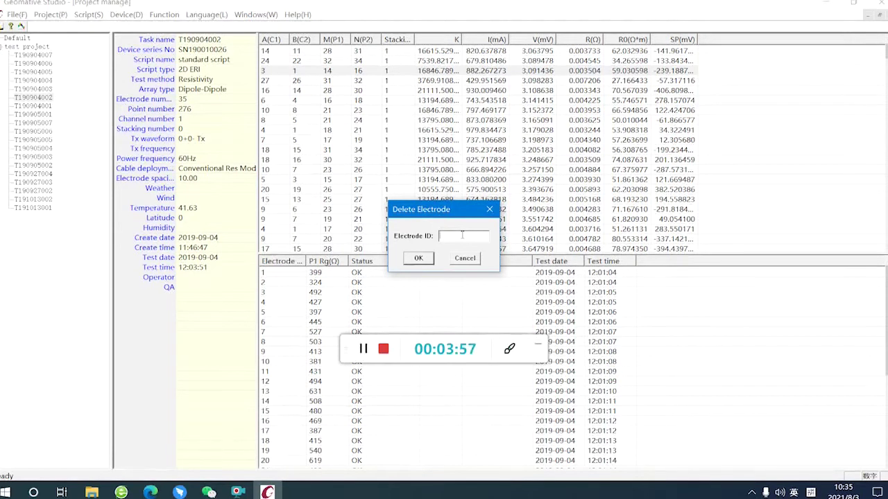
pyautogui.write('13')
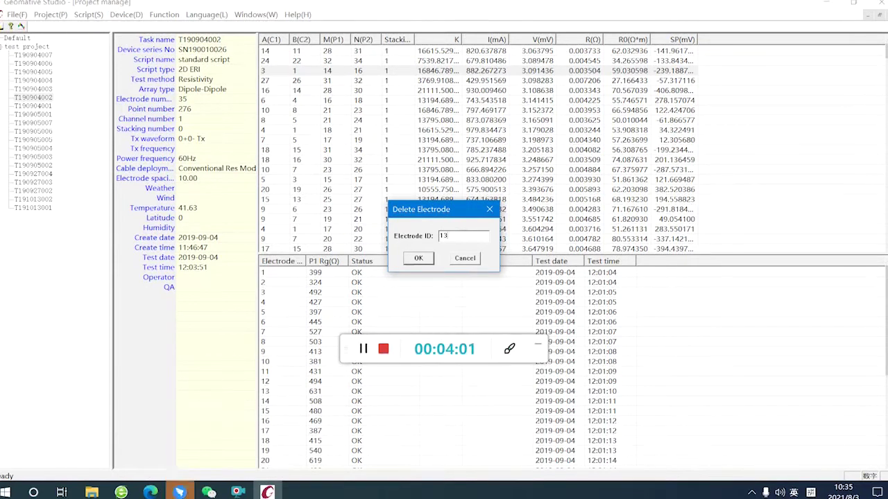
pyautogui.write(',23')
pyautogui.click(420, 259)
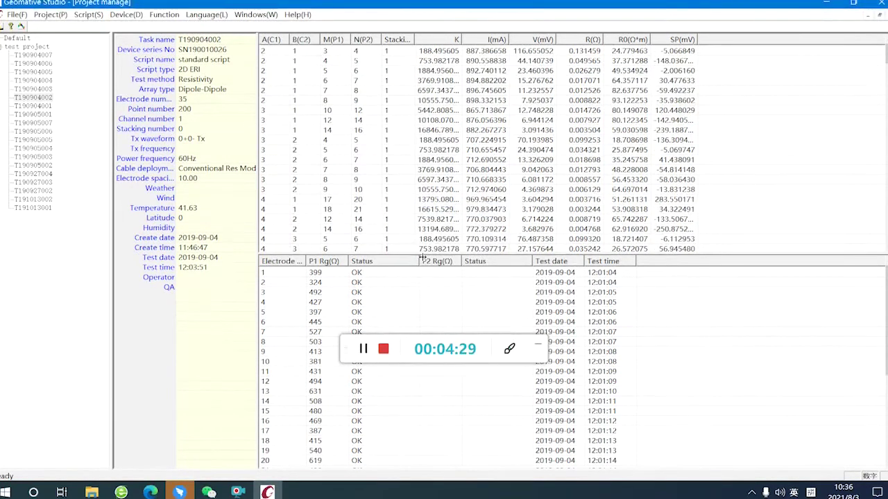
pyautogui.click(430, 131)
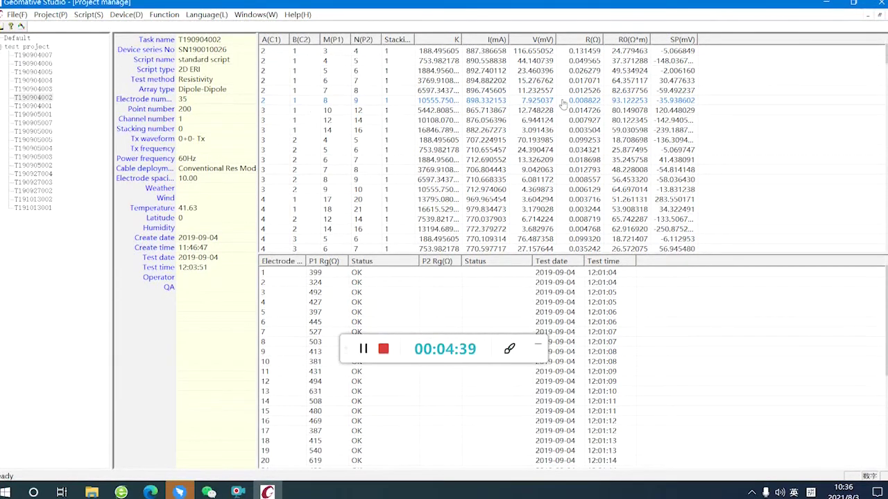
# Export T190904002 to the test project data folder as DAT, with Excel and Txt unchecked
pyautogui.click(536, 62)
pyautogui.click(38, 99)
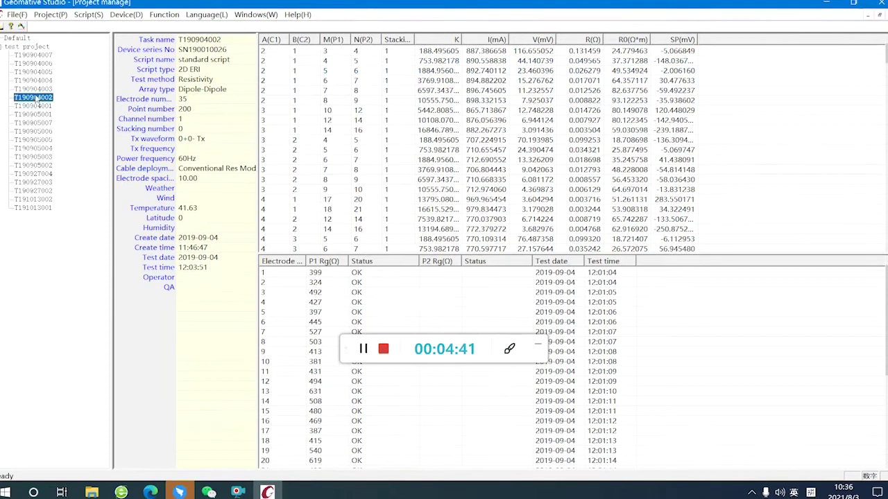
pyautogui.rightClick(40, 102)
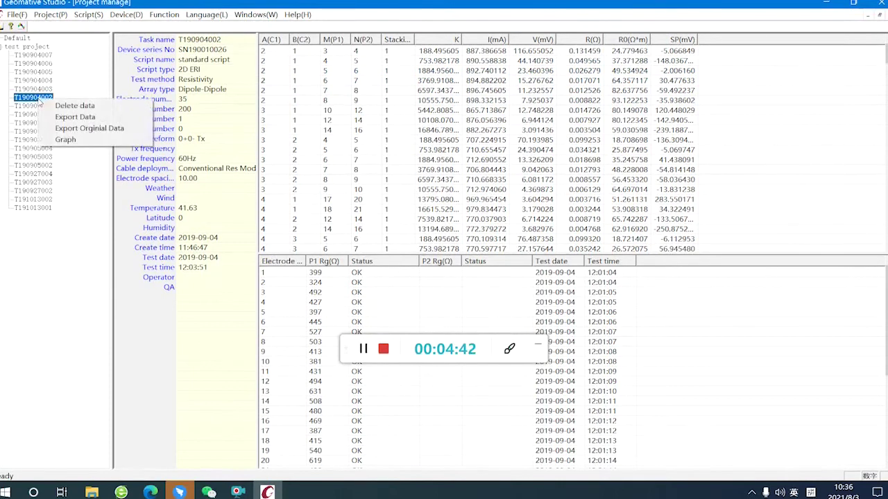
pyautogui.click(82, 119)
pyautogui.moveTo(466, 225); pyautogui.dragTo(527, 226)
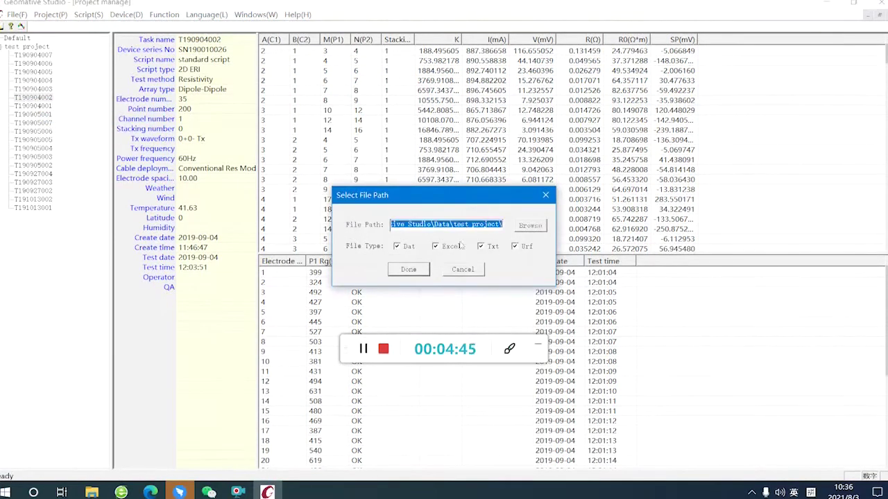
pyautogui.click(482, 247)
pyautogui.click(438, 246)
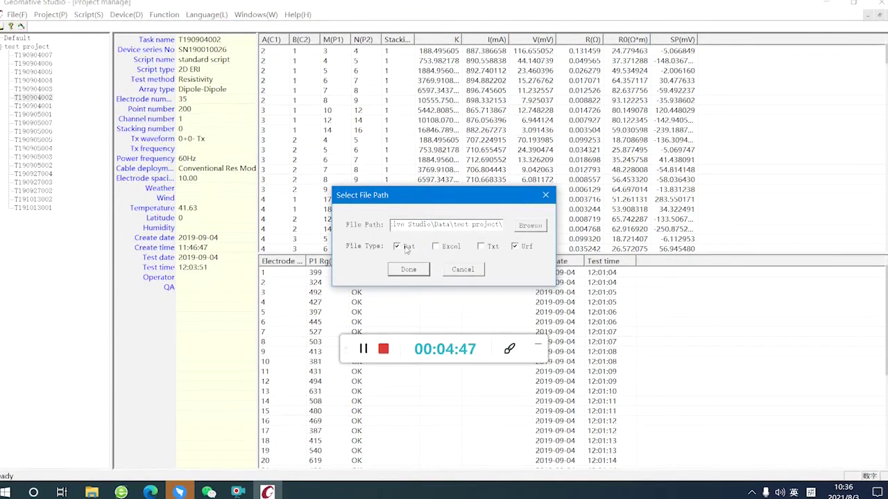
pyautogui.click(410, 272)
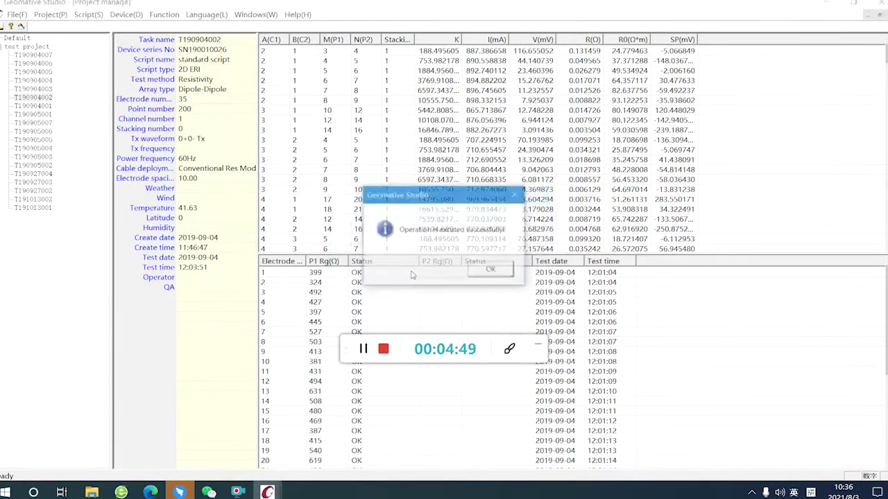
pyautogui.click(490, 271)
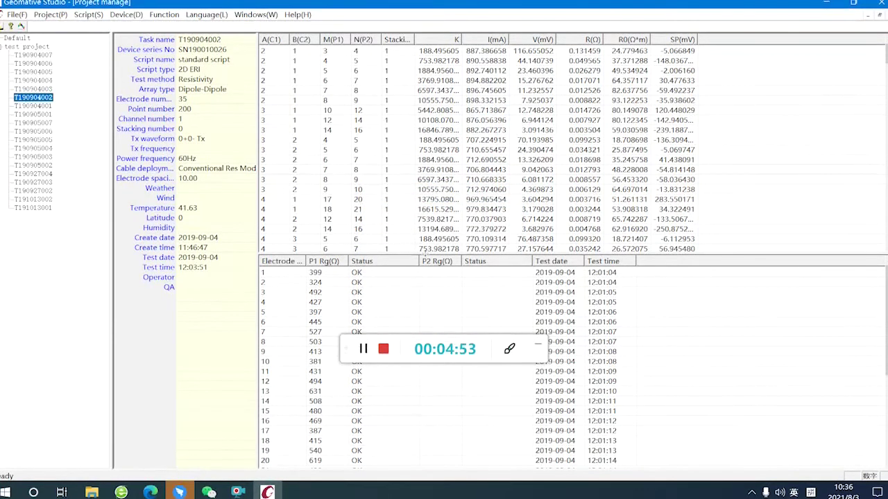